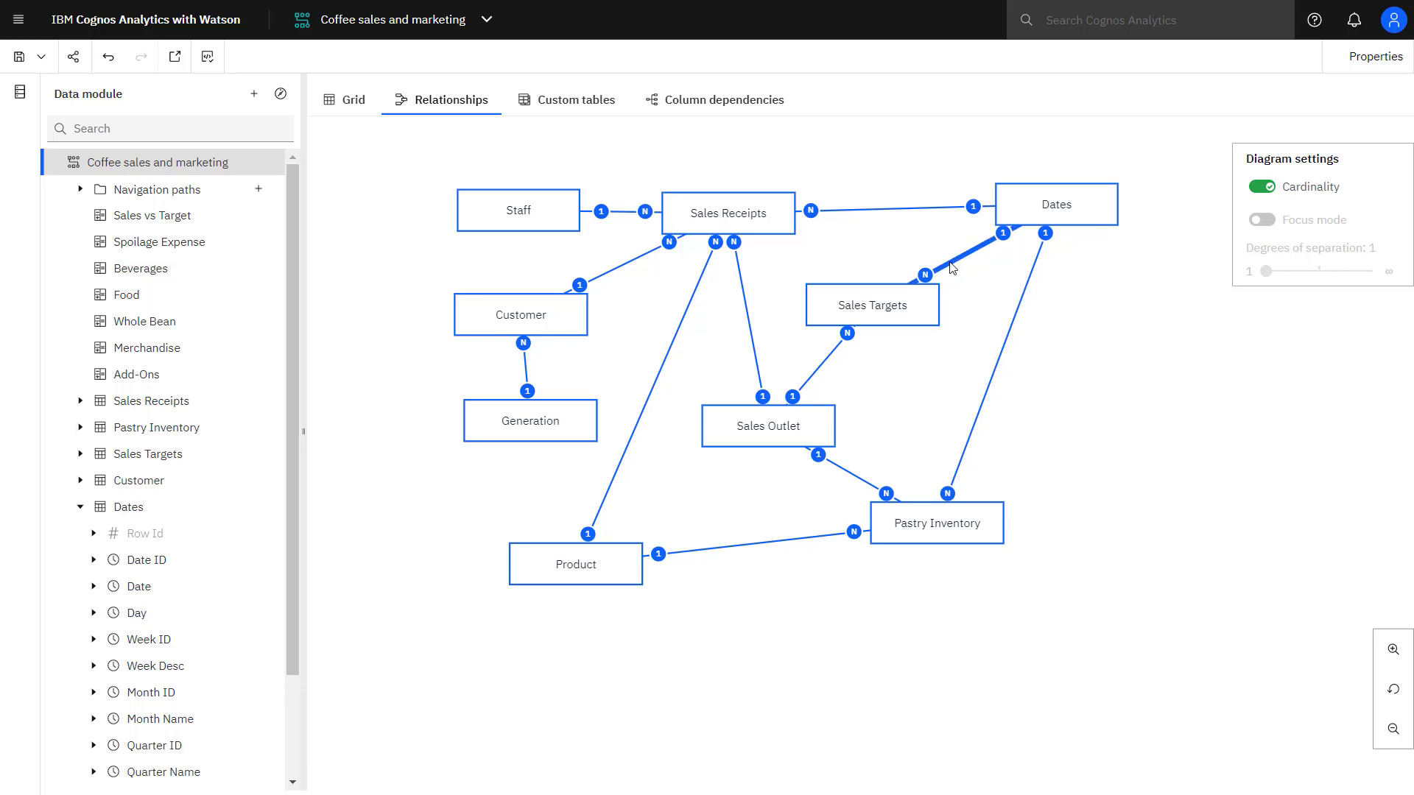
# Open the Dates–Sales Targets 1-to-many relationship in the Edit relationship dialog.
pyautogui.click(951, 260)
pyautogui.click(976, 285)
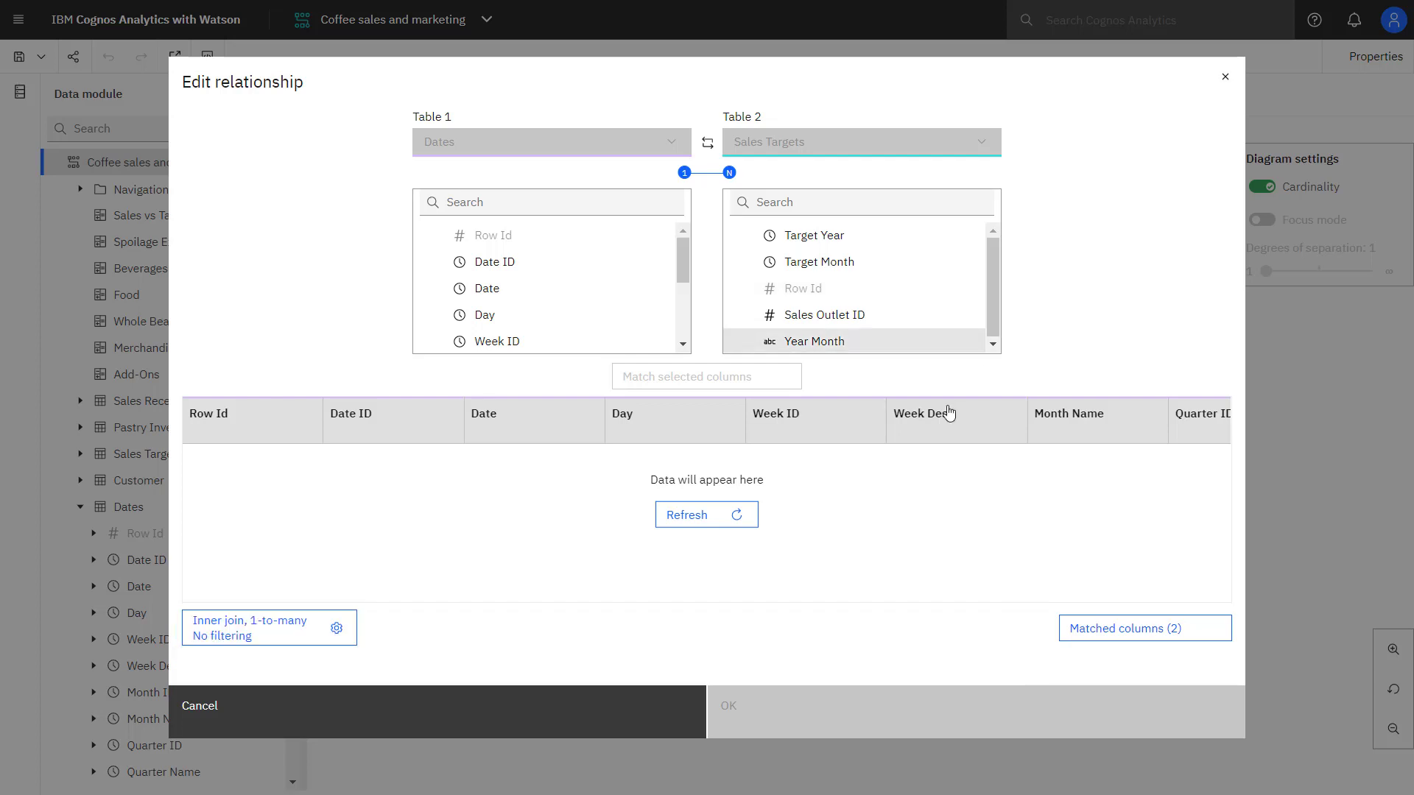
# Preview the joined data, verify the Year ID and Month ID matches, then close the editor.
pyautogui.click(696, 517)
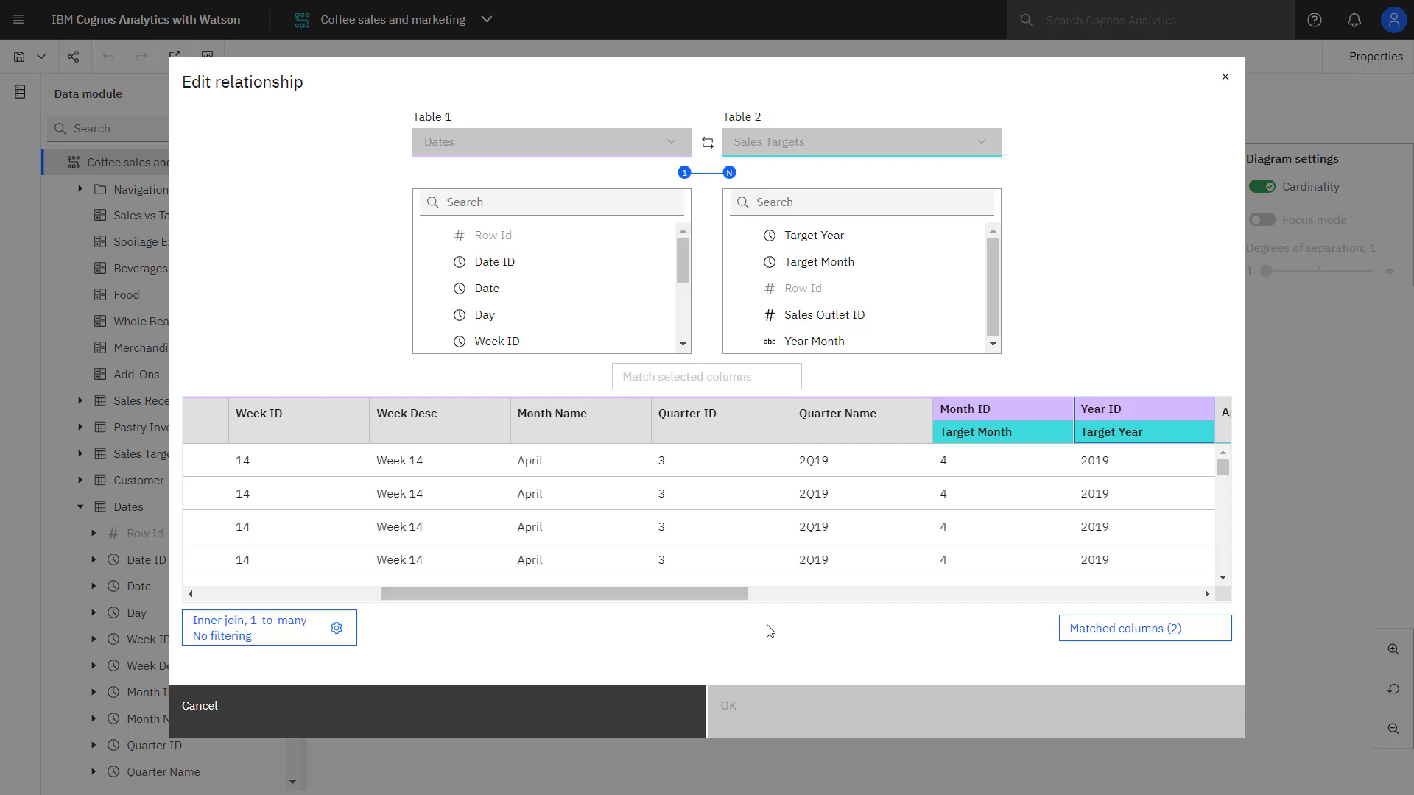
pyautogui.click(1144, 635)
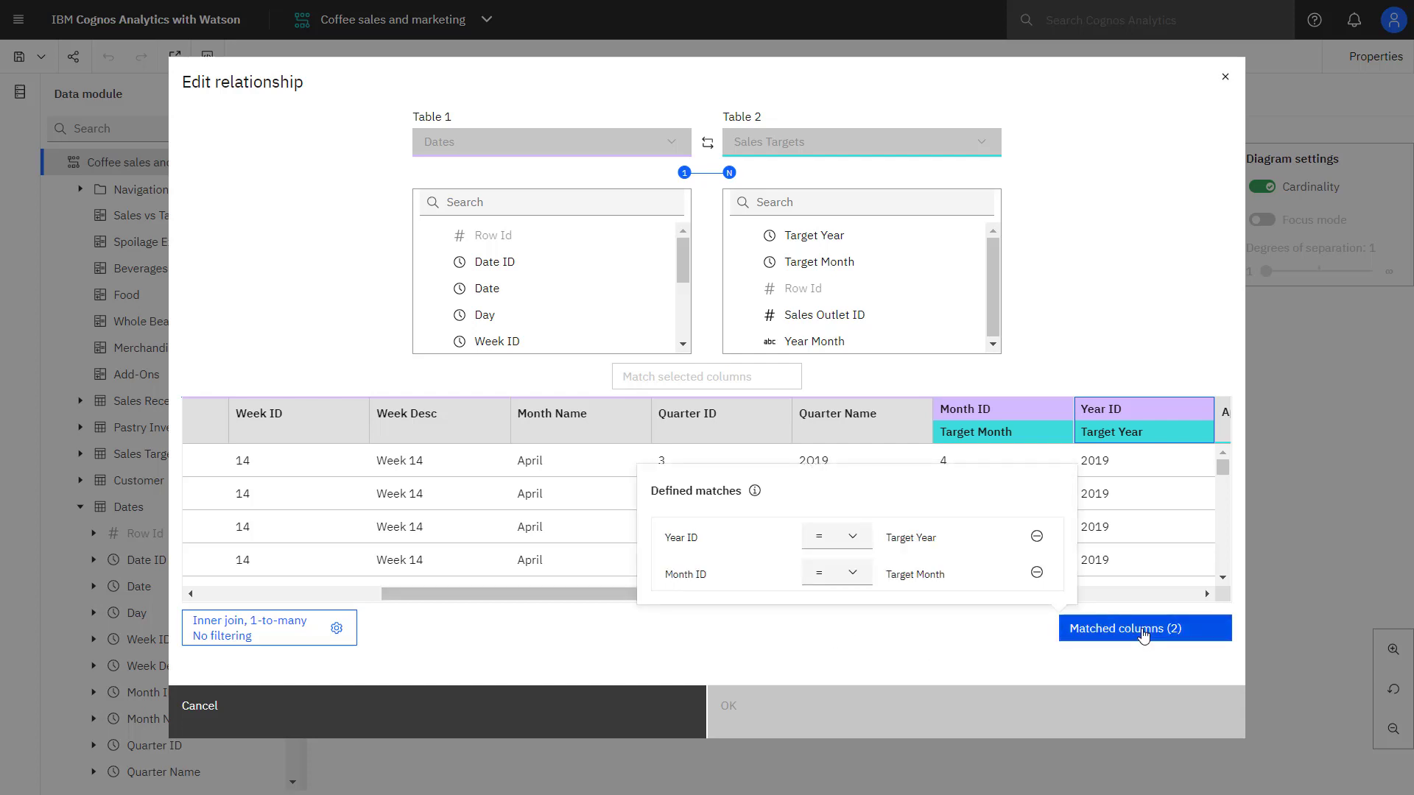
pyautogui.click(1220, 76)
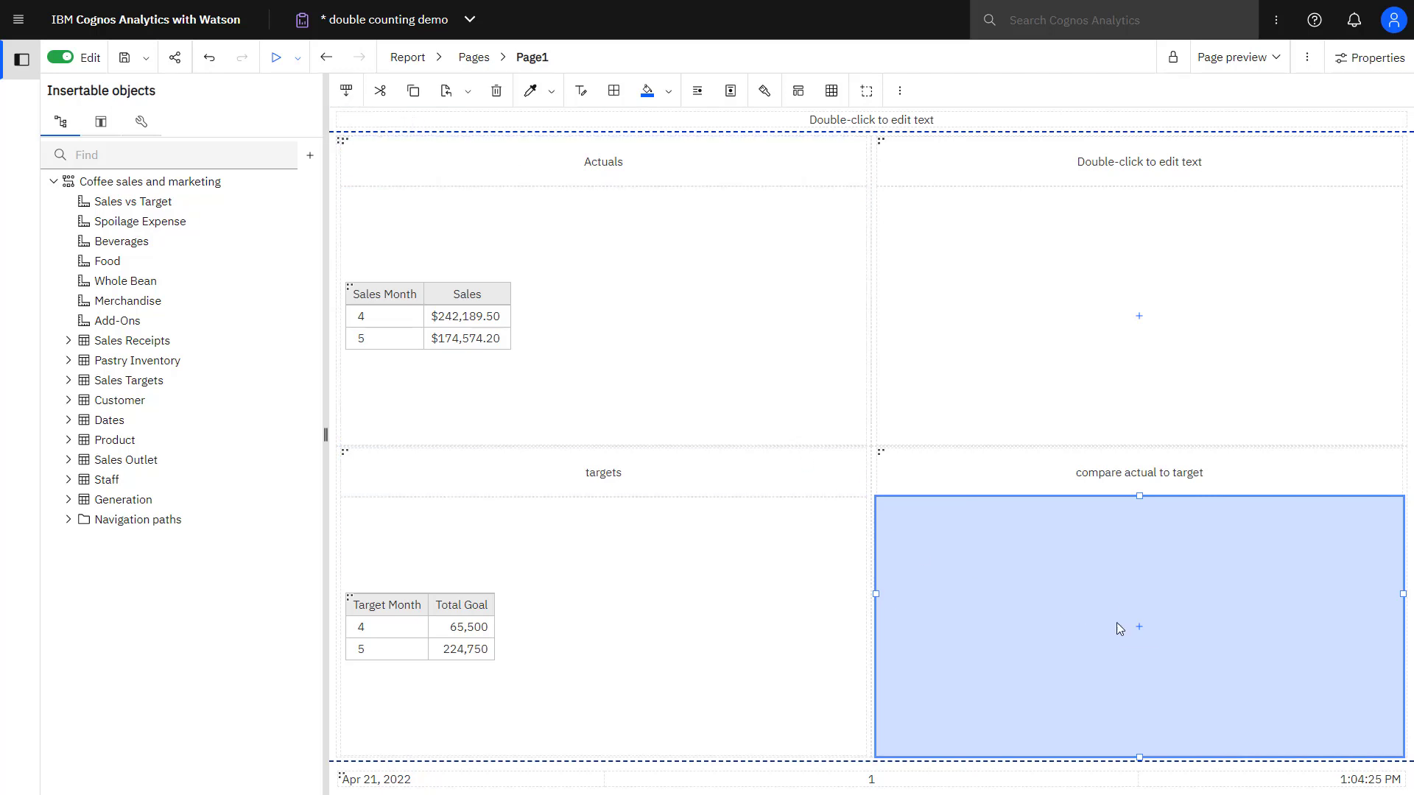
# Insert a list in the compare actual to target block with Month ID, Sales and Total Goal.
pyautogui.click(1142, 635)
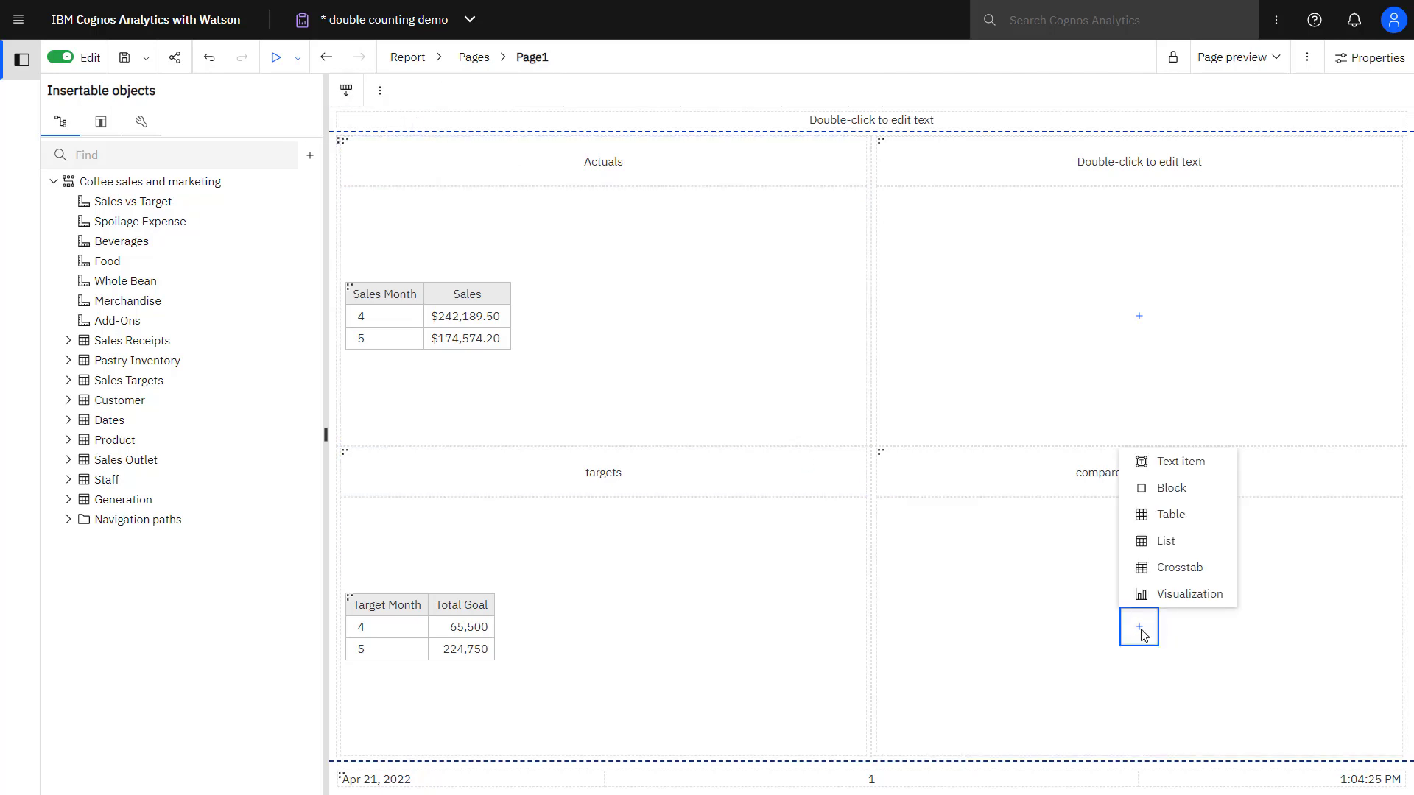
pyautogui.click(1153, 548)
pyautogui.click(748, 523)
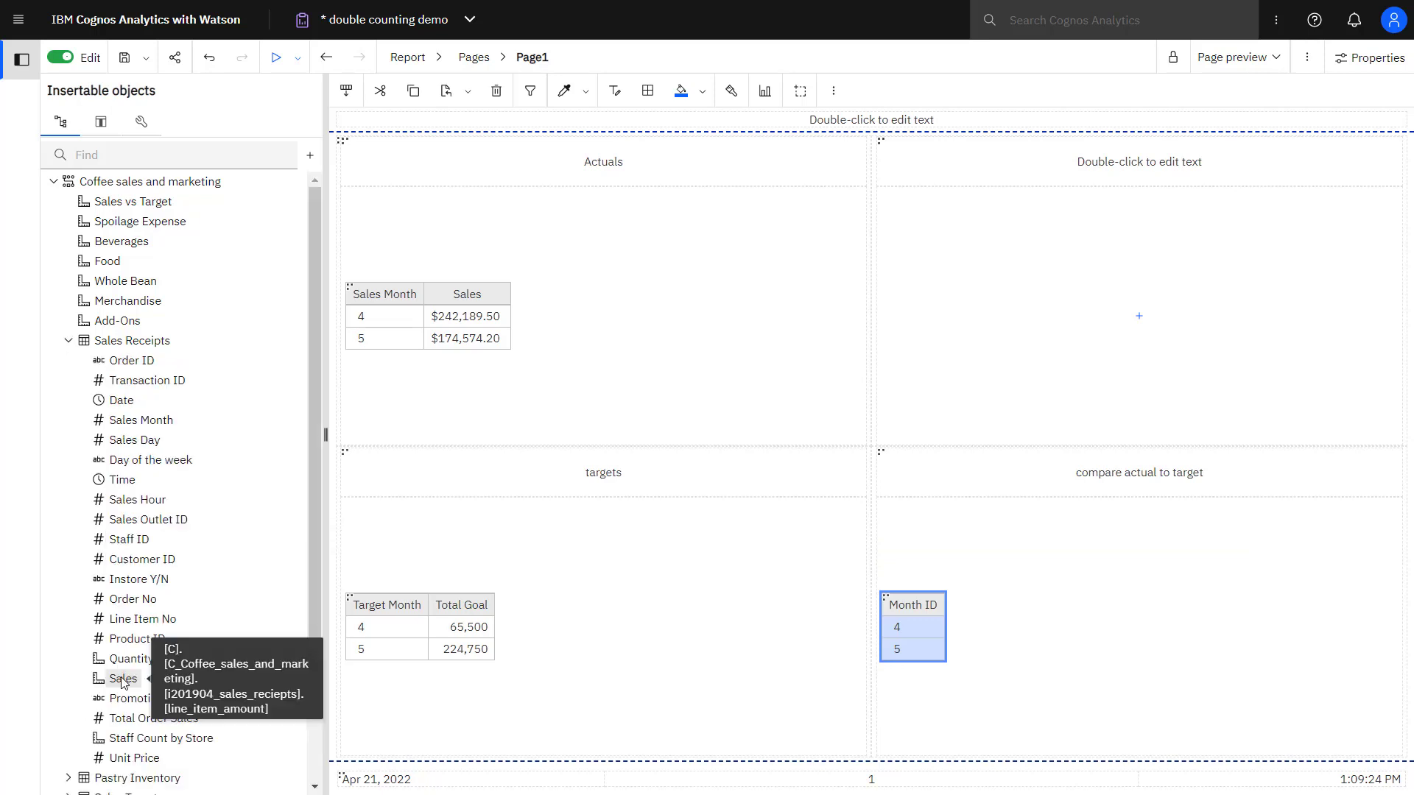
pyautogui.doubleClick(122, 679)
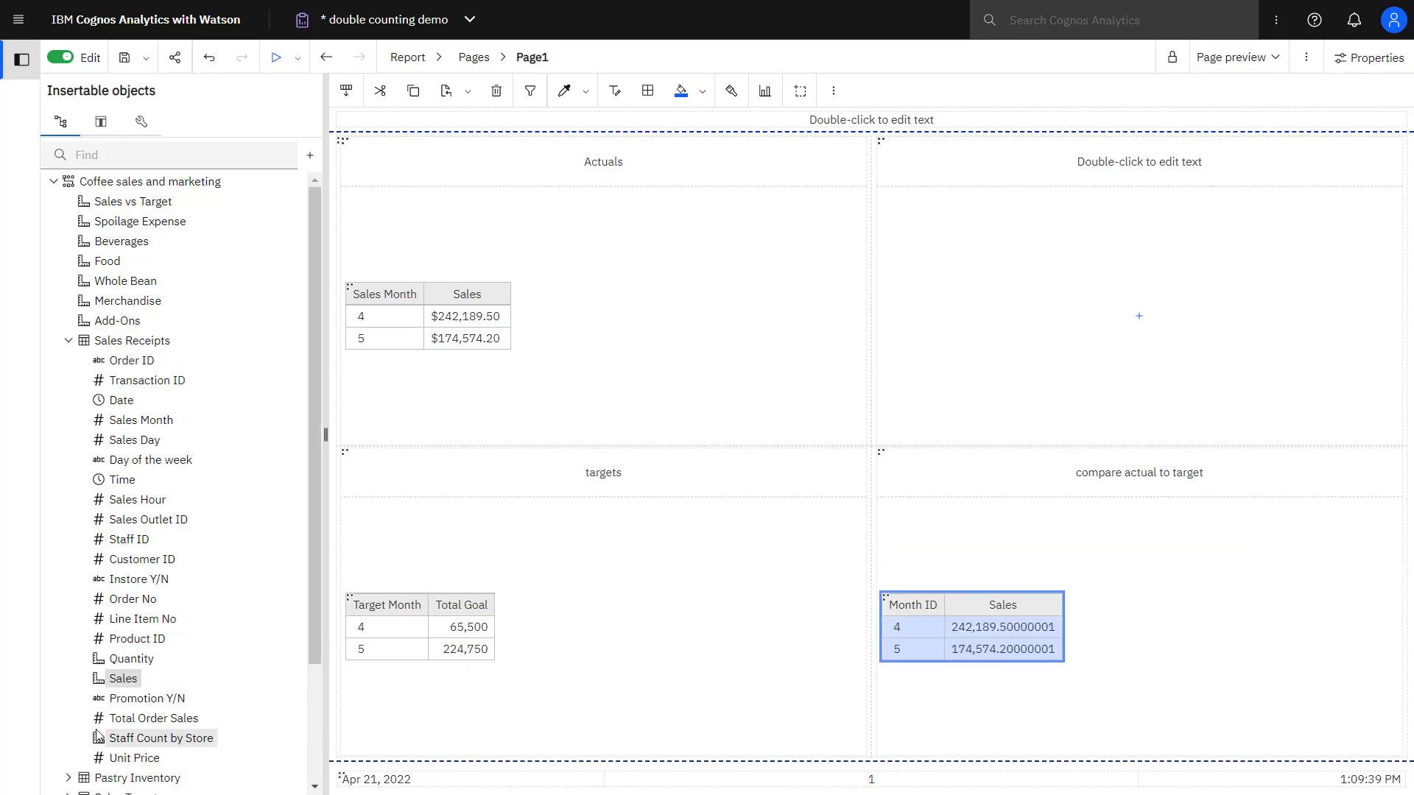
pyautogui.scroll(-3, 101, 726)
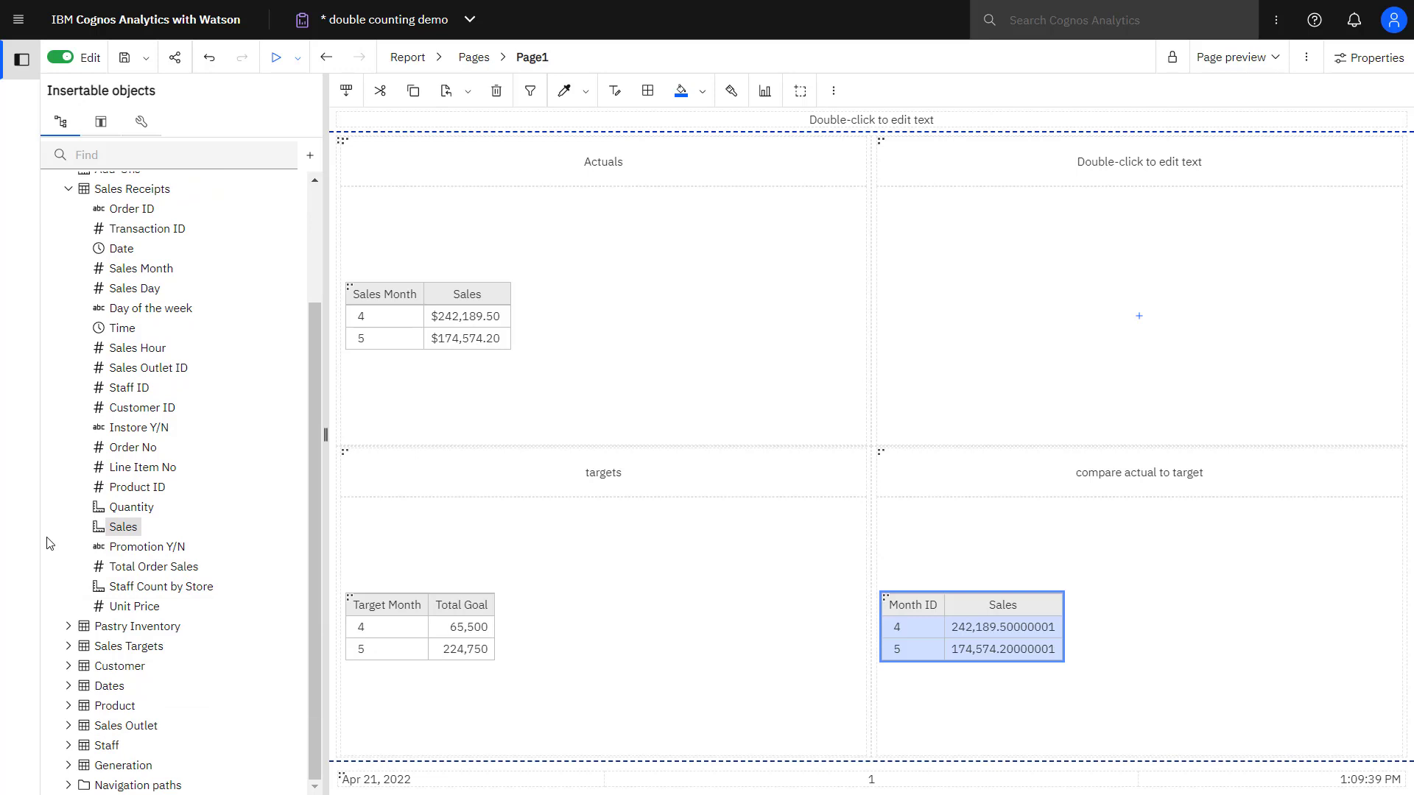
pyautogui.click(68, 646)
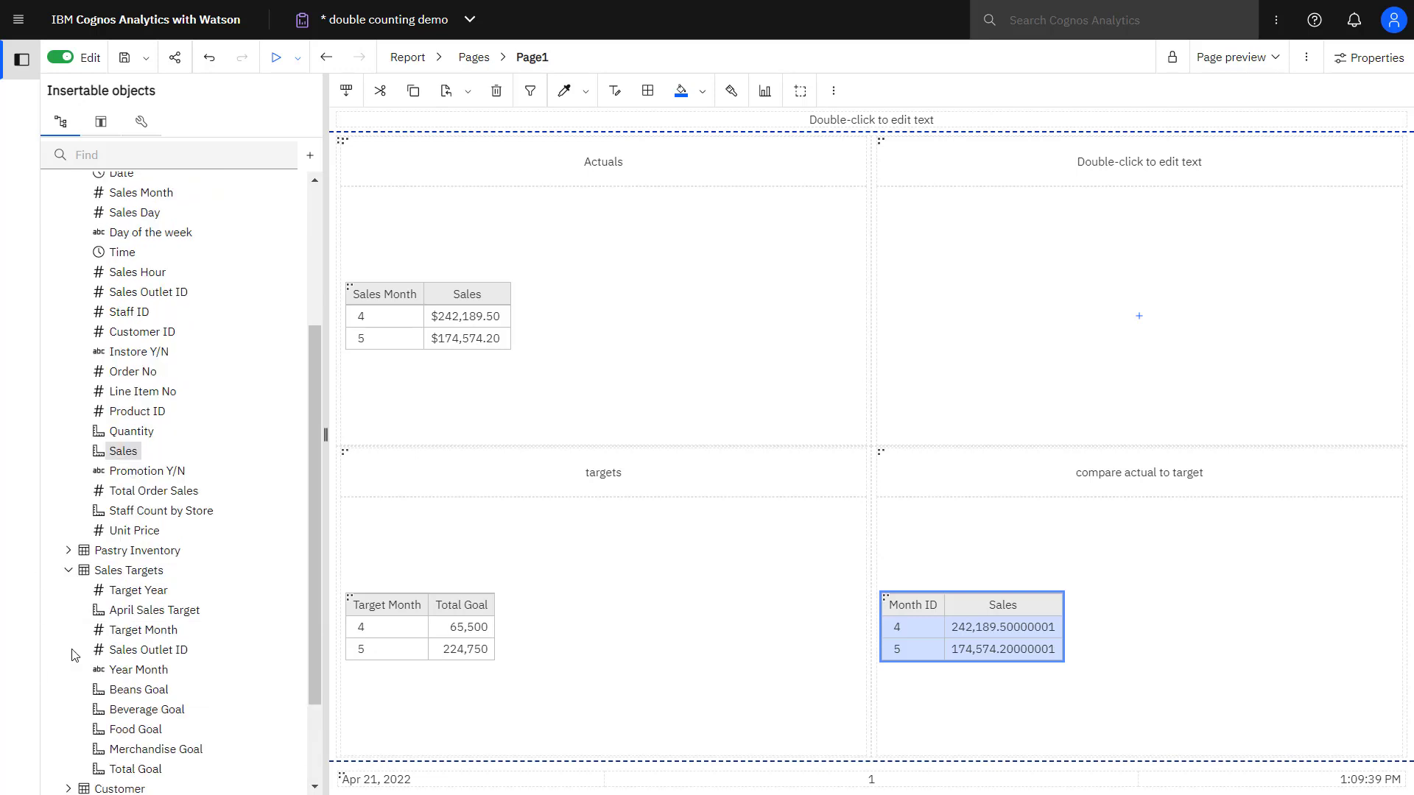
pyautogui.moveTo(136, 769); pyautogui.dragTo(1067, 626)
# Format the Sales column values as Currency.
pyautogui.click(1010, 647)
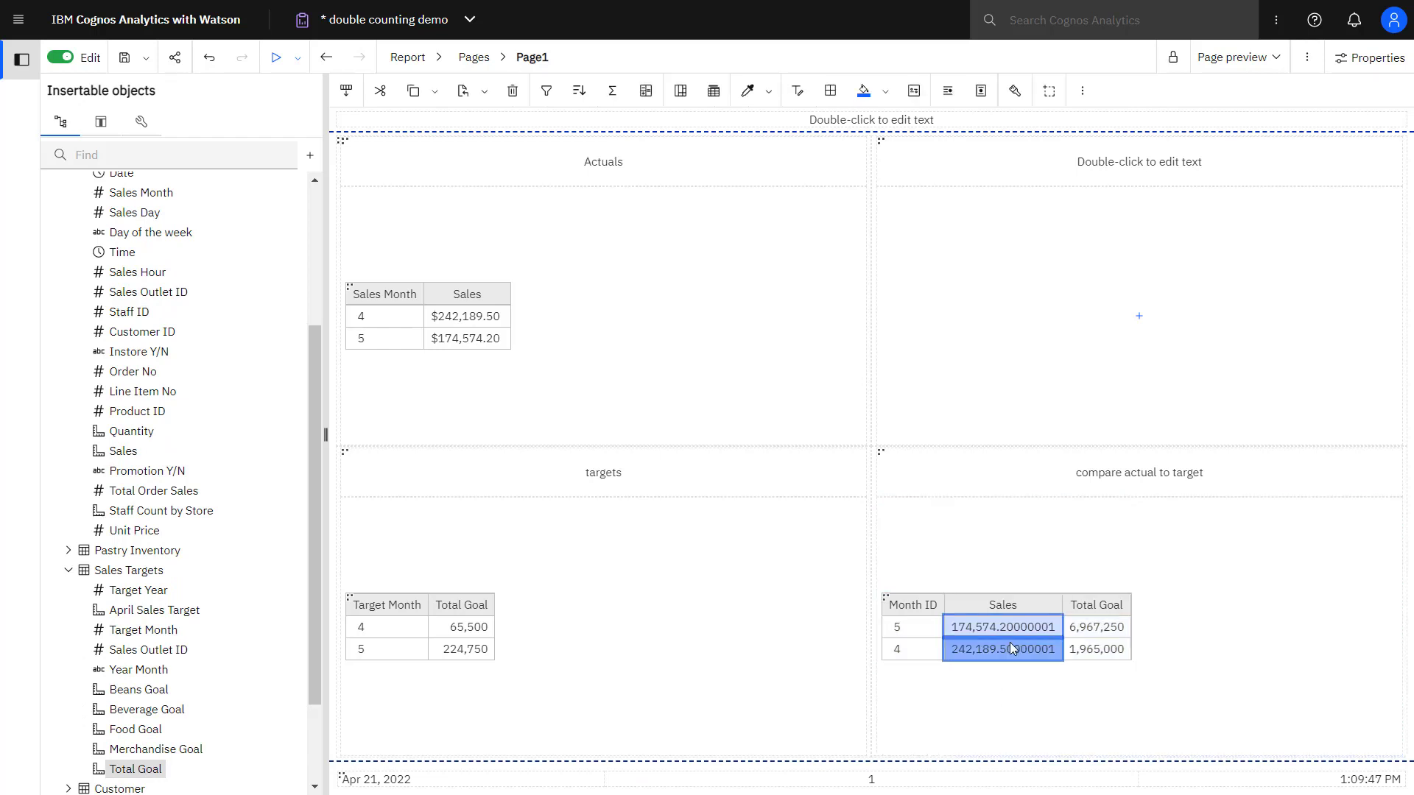
pyautogui.click(917, 96)
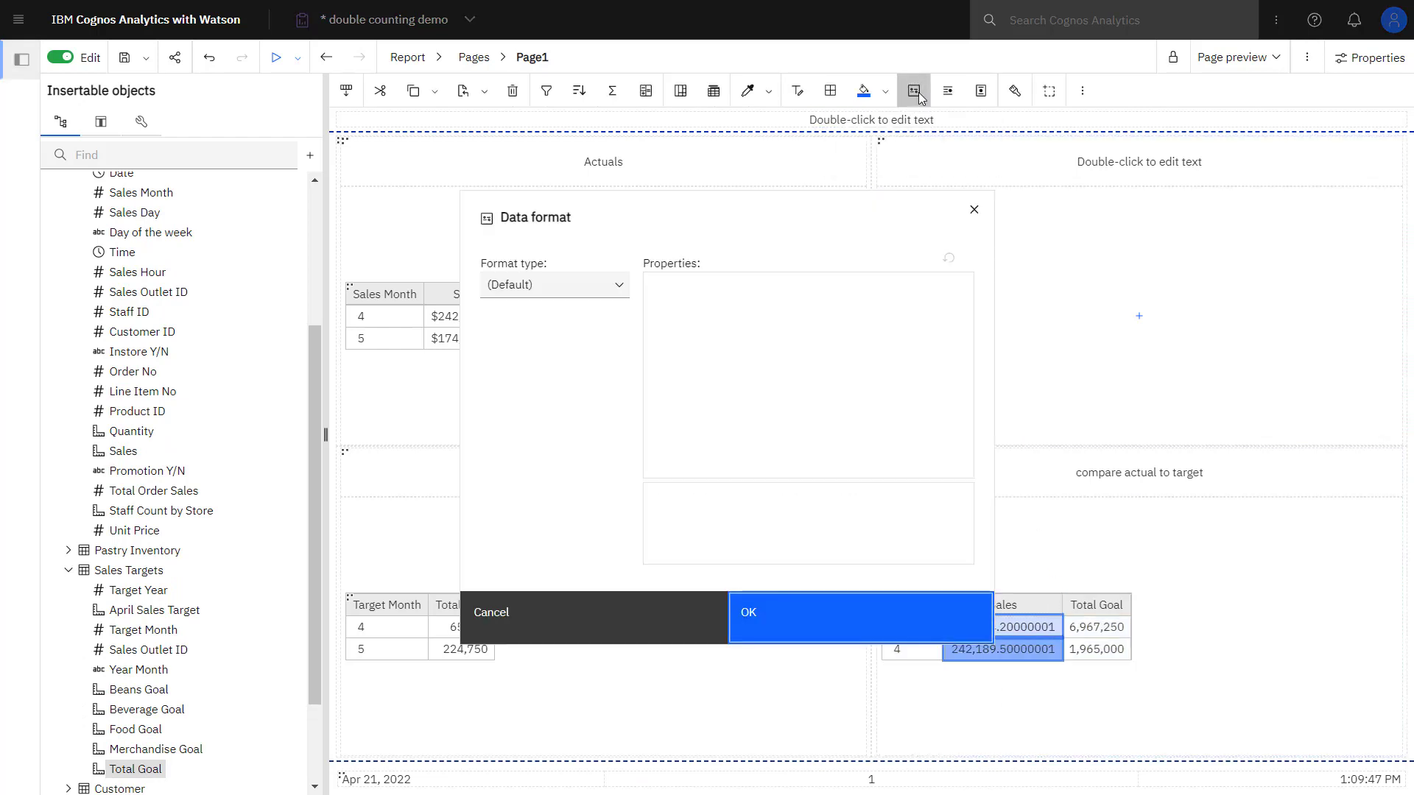
pyautogui.click(606, 284)
pyautogui.click(549, 411)
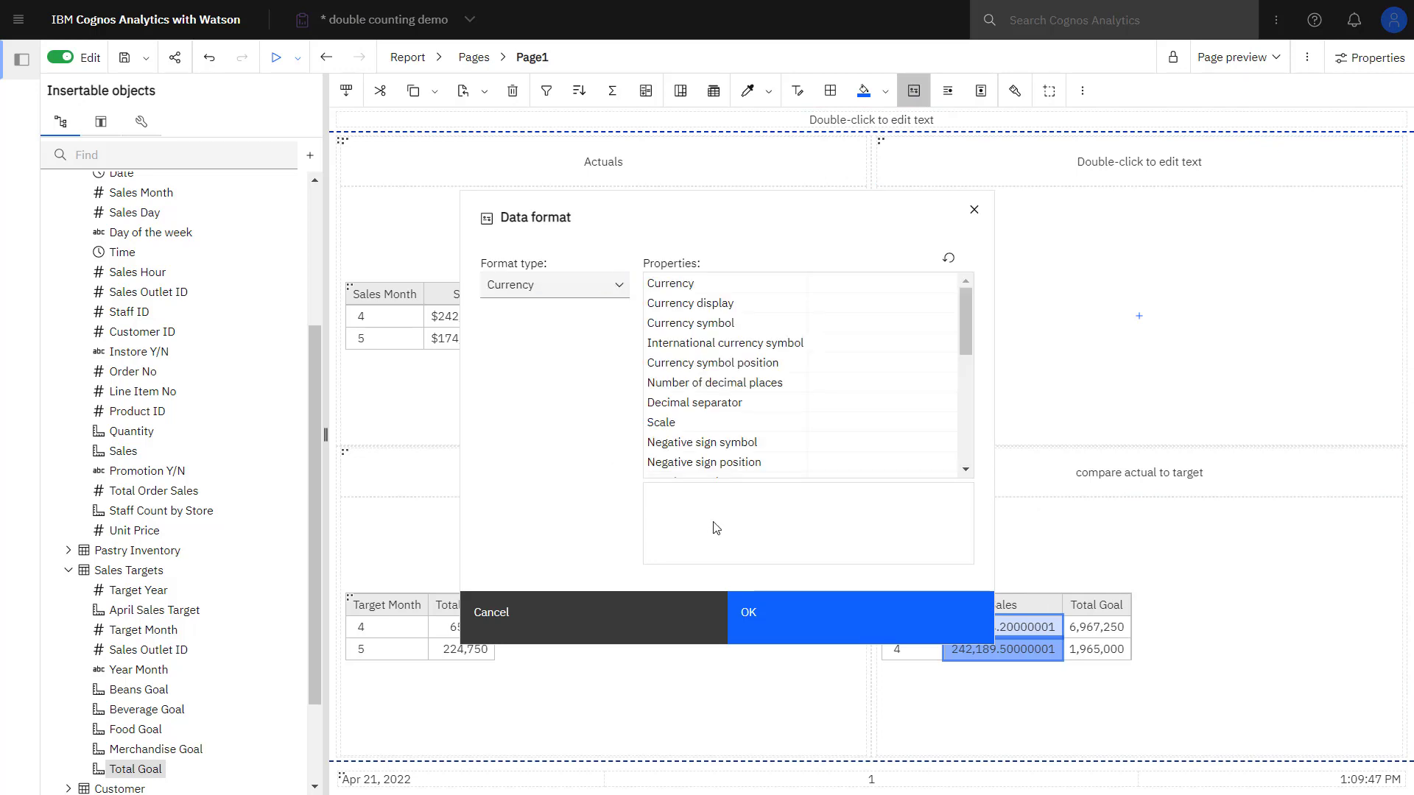
pyautogui.click(781, 621)
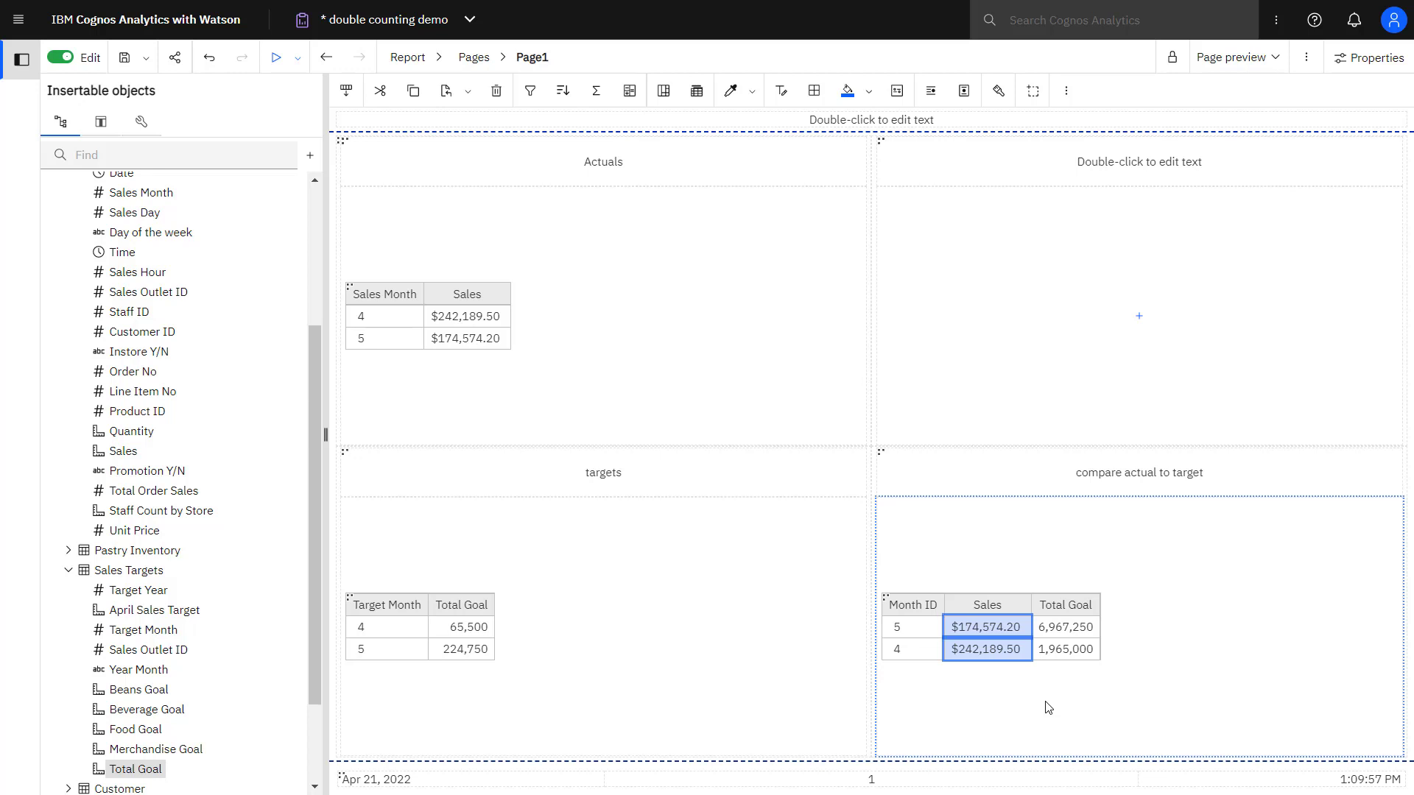
# In the Coffee sales and marketing data module, chain Dates column dependencies Year ID → Month ID → Date.
pyautogui.click(470, 20)
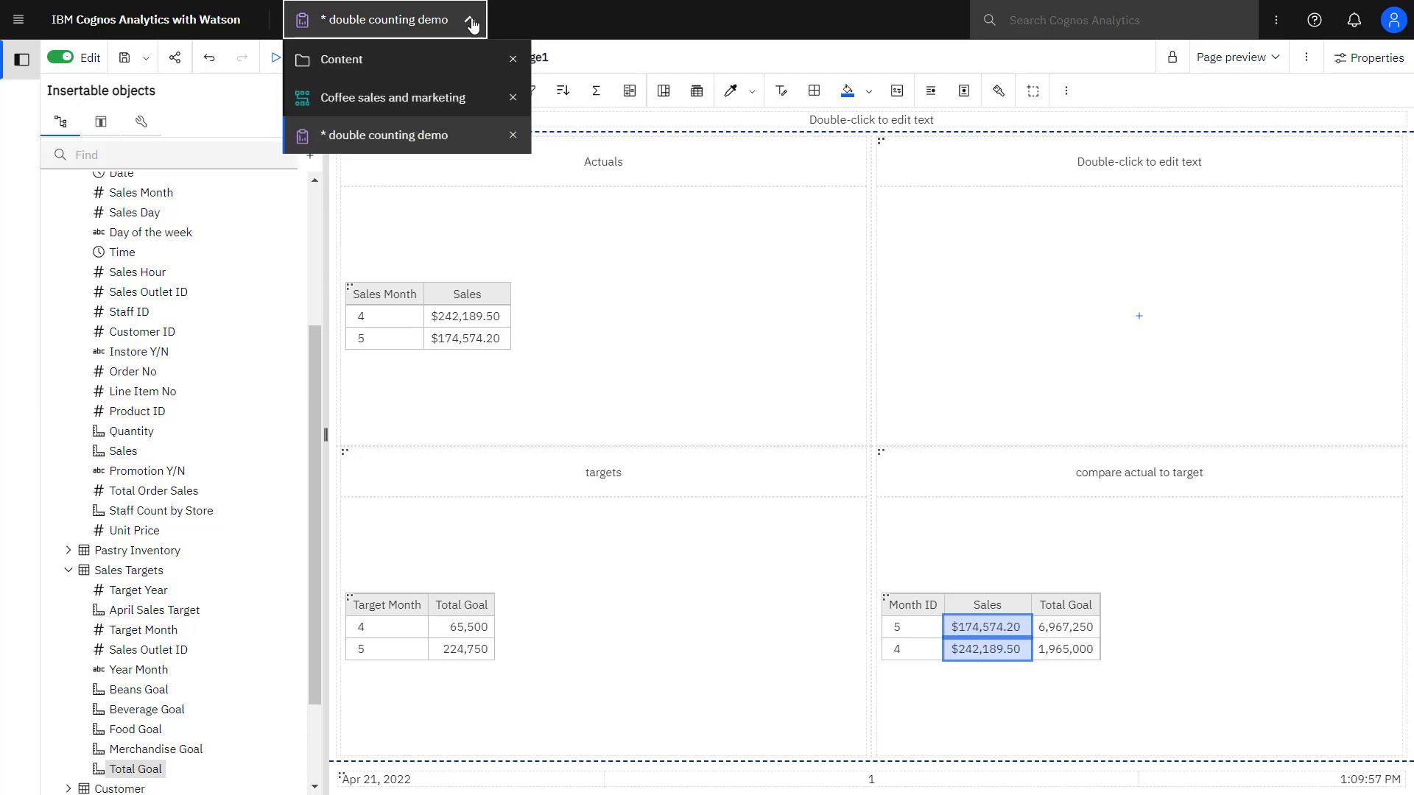
pyautogui.click(362, 99)
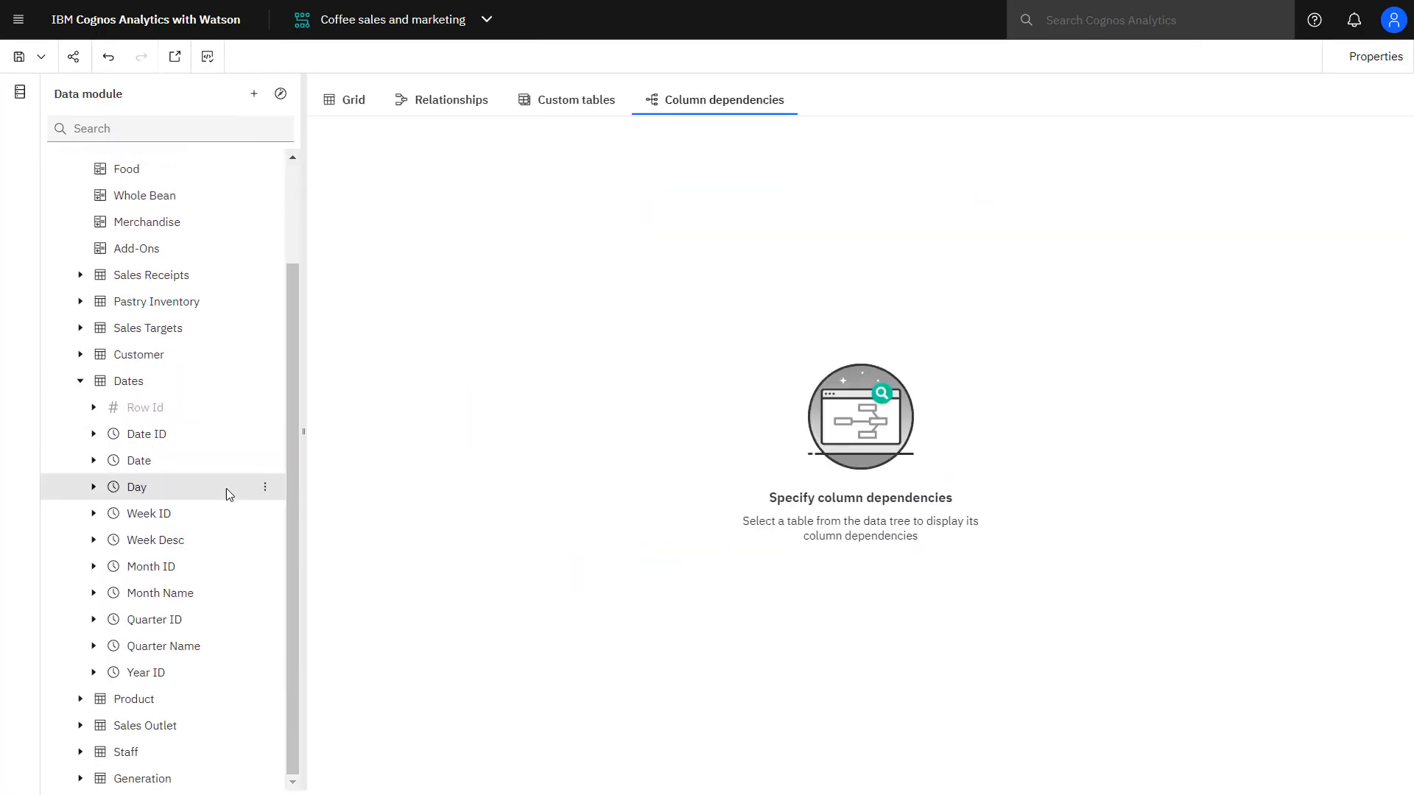
pyautogui.moveTo(170, 674); pyautogui.dragTo(402, 461)
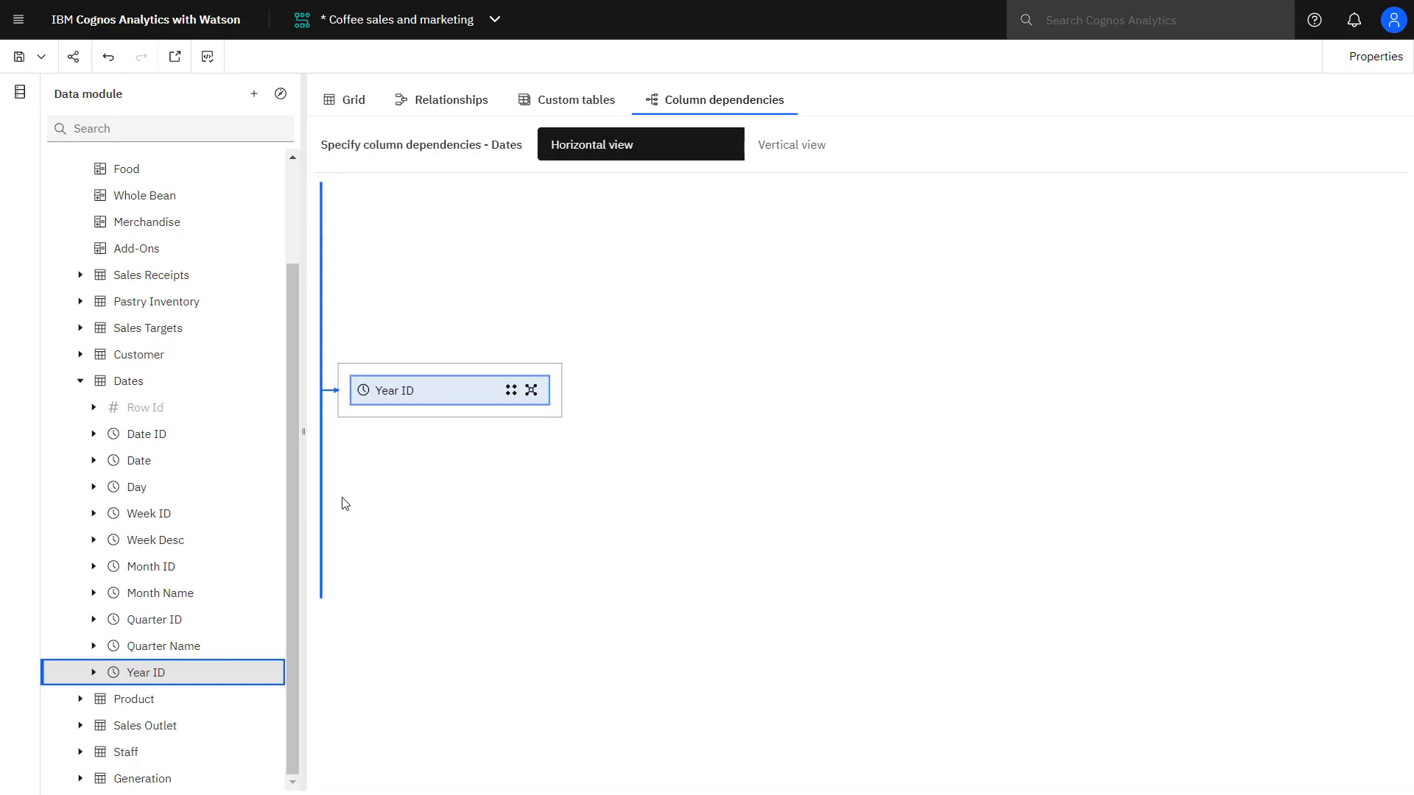
pyautogui.moveTo(268, 566); pyautogui.dragTo(655, 390)
pyautogui.moveTo(221, 461); pyautogui.dragTo(657, 550)
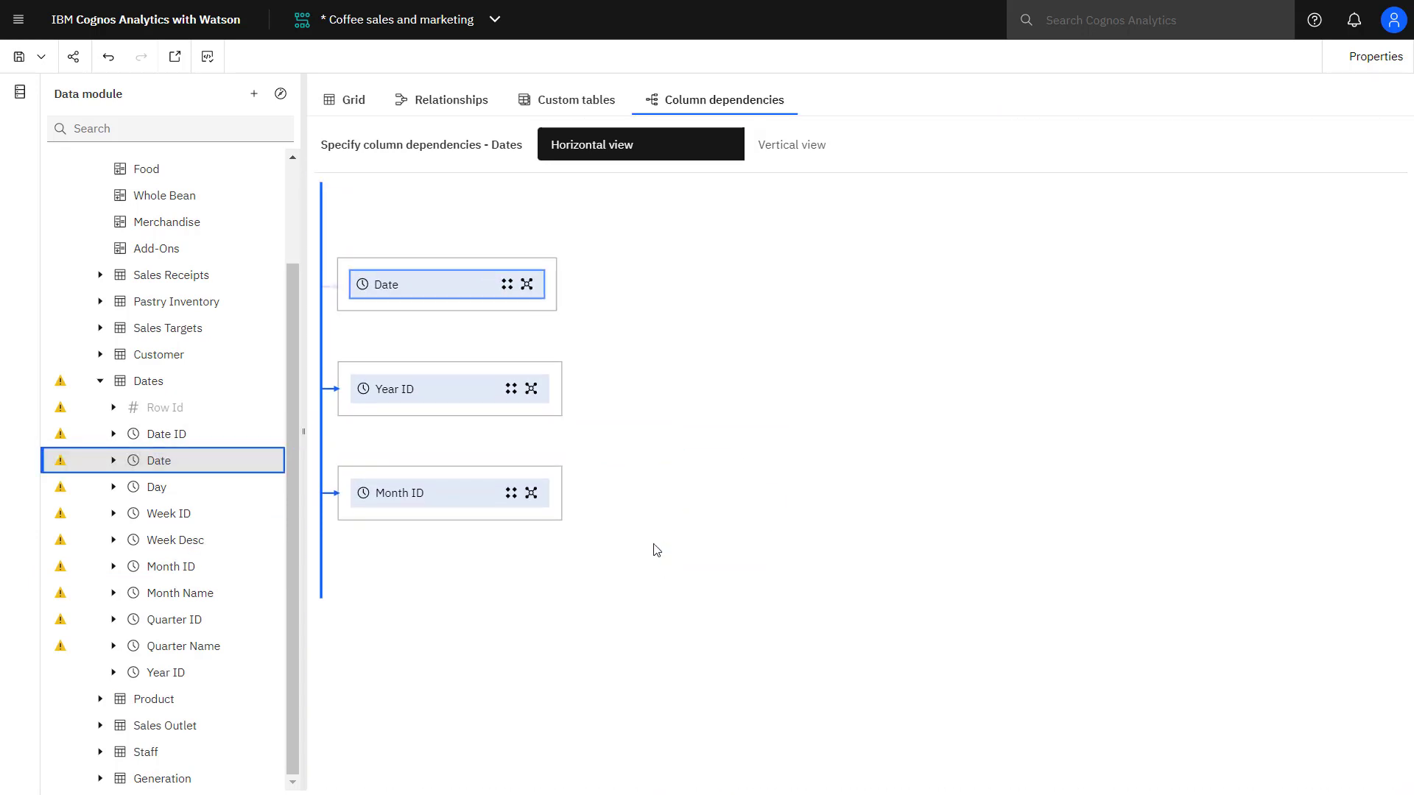
pyautogui.moveTo(560, 390); pyautogui.dragTo(361, 500)
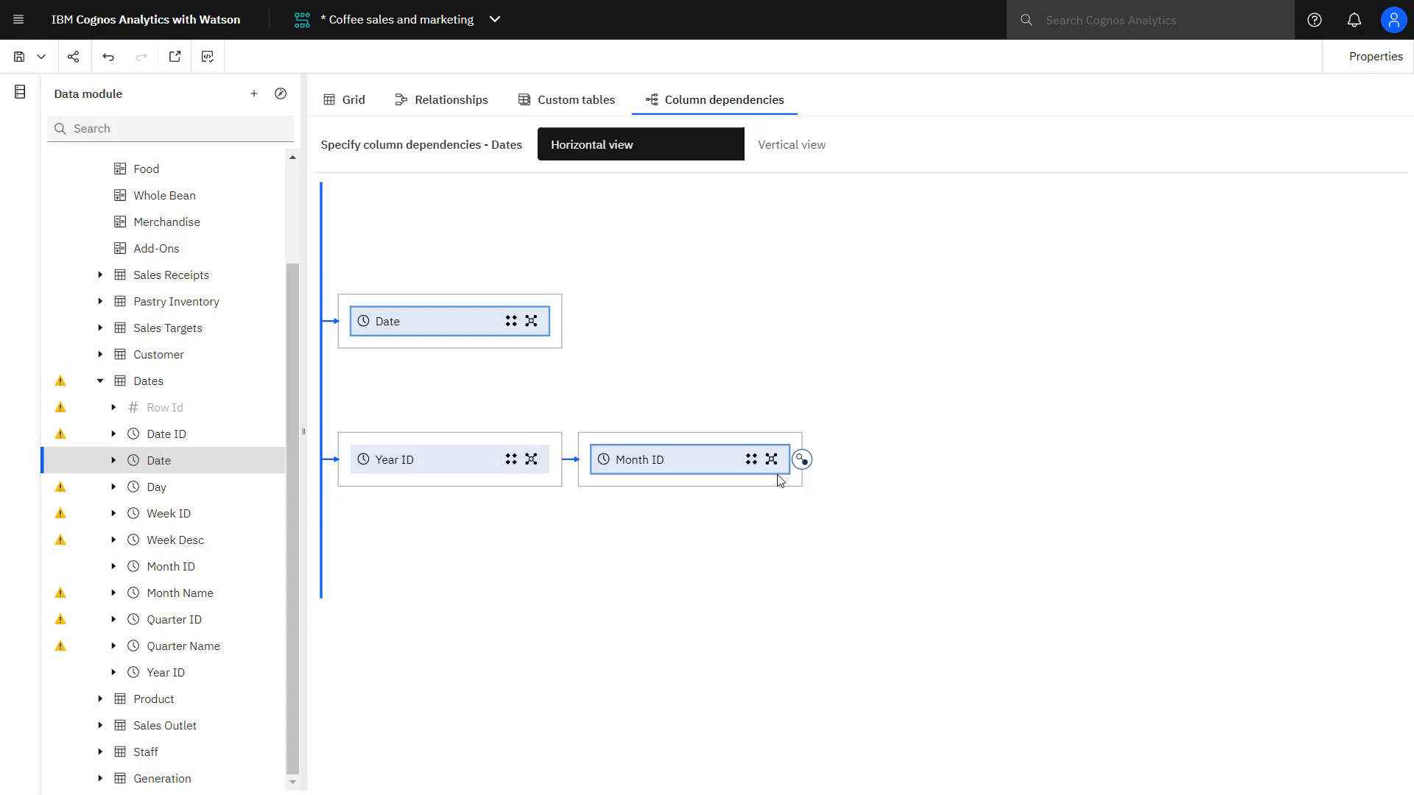
pyautogui.moveTo(802, 460); pyautogui.dragTo(369, 327)
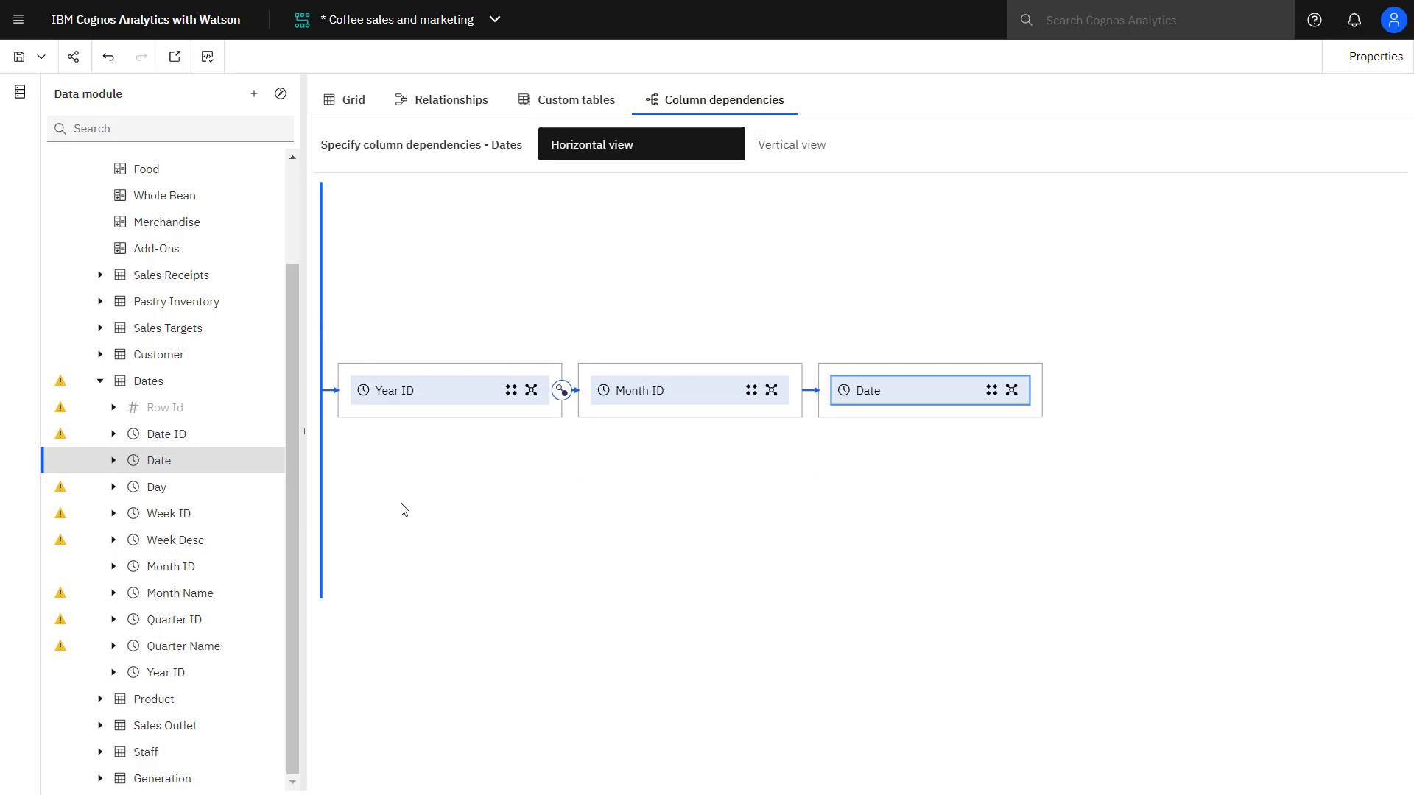
# Save the data module, then refresh the Coffee sales and marketing source in the double counting demo report.
pyautogui.click(18, 57)
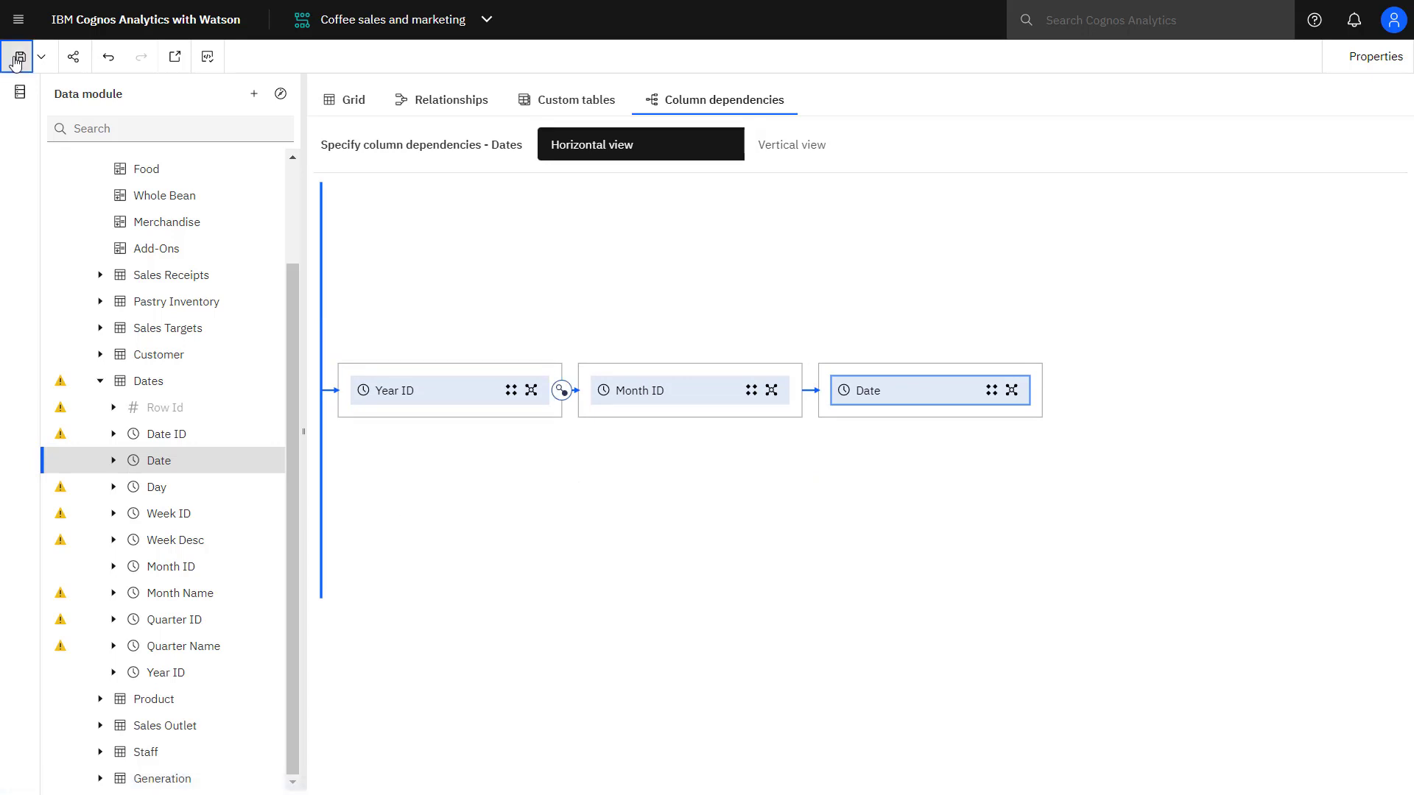
pyautogui.click(475, 28)
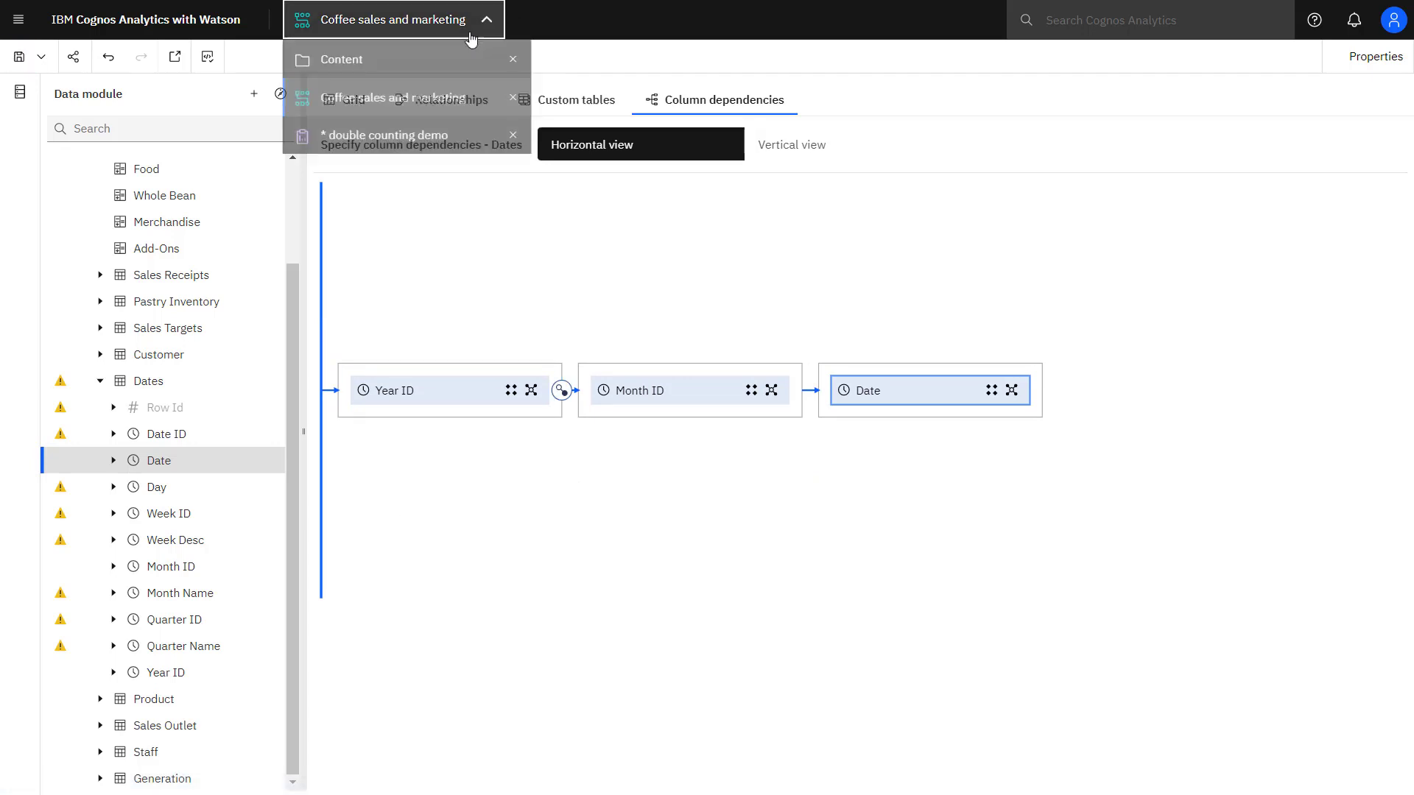
pyautogui.click(429, 140)
pyautogui.rightClick(215, 184)
pyautogui.click(268, 309)
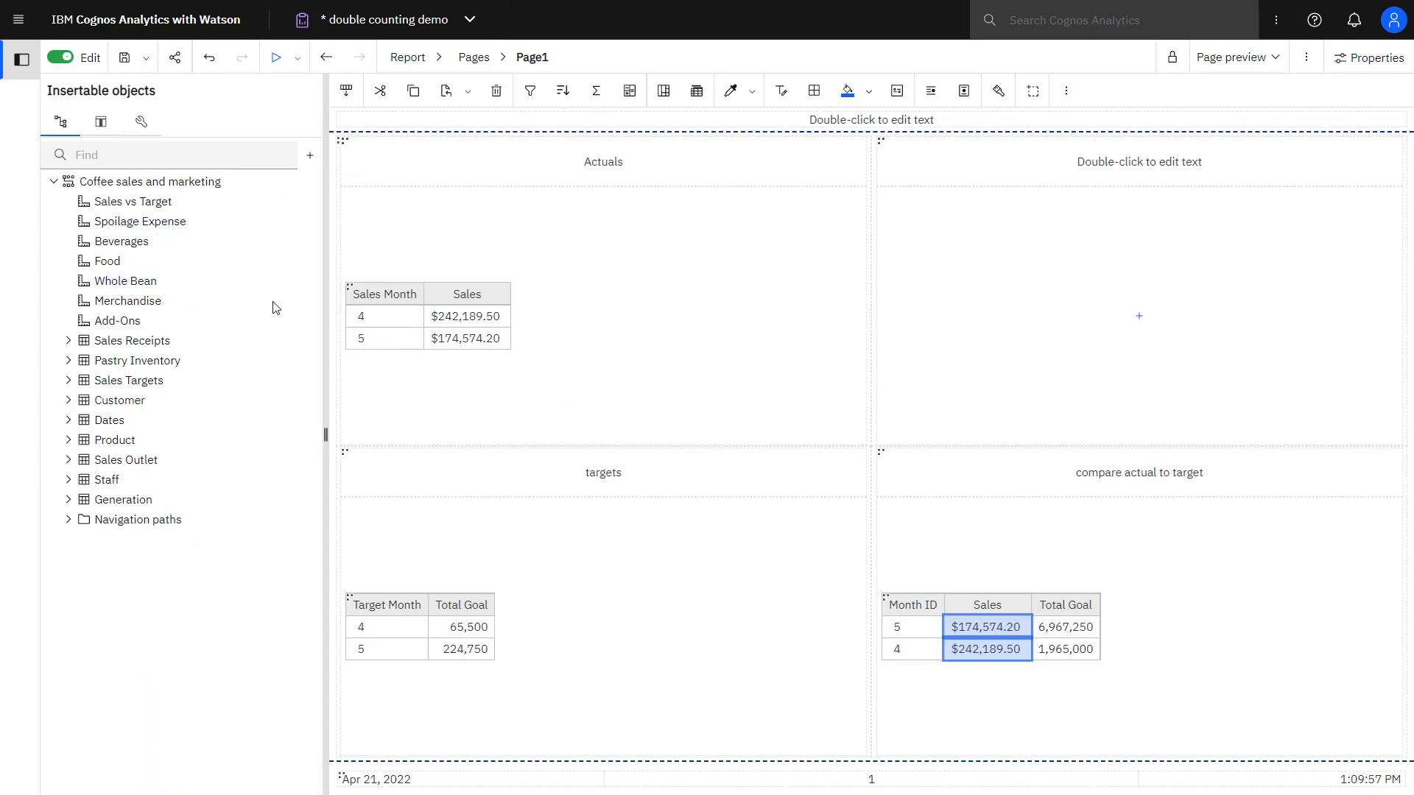
# Run the report as HTML to show Month 5 goal 224,750 and Month 4 goal 65,500.
pyautogui.click(276, 57)
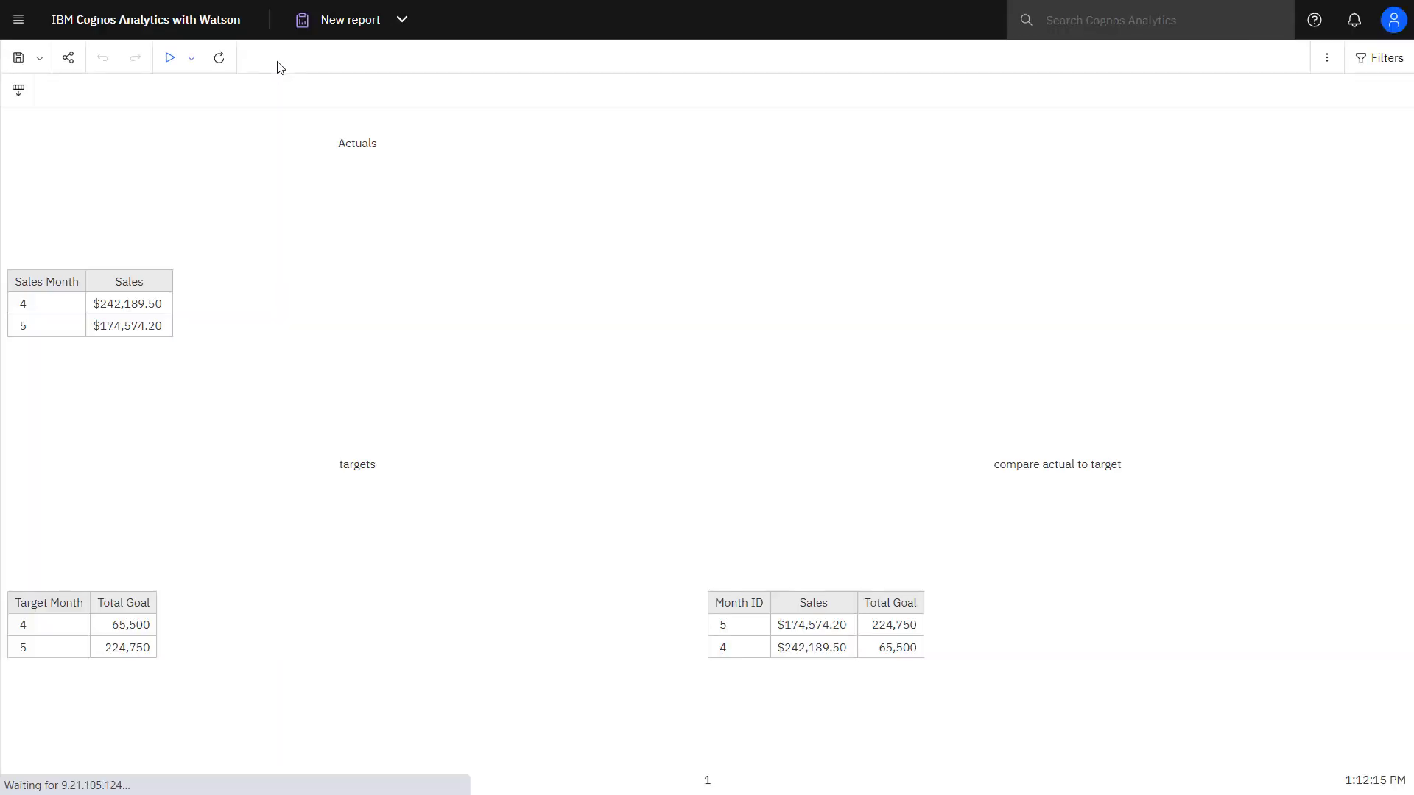